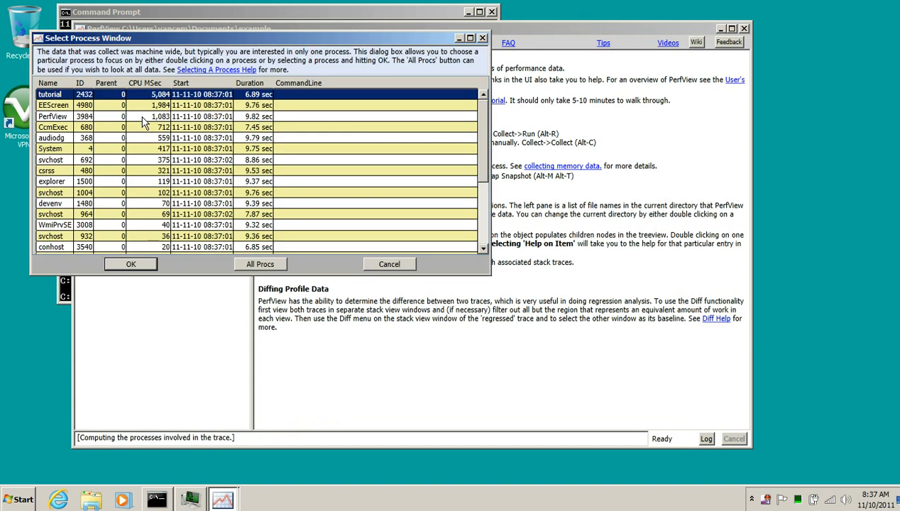
# - Open the CPU stacks view for the tutorial process
pyautogui.moveTo(251, 44); pyautogui.dragTo(397, 45)
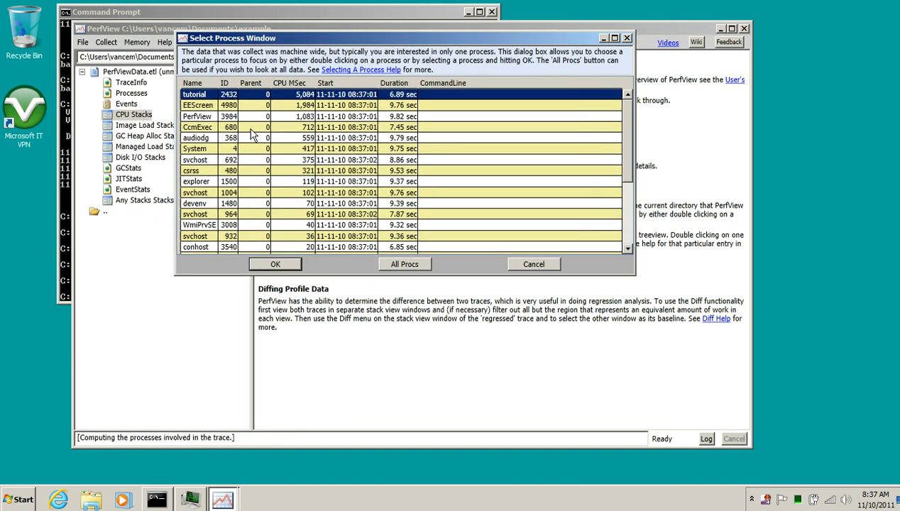
pyautogui.doubleClick(203, 95)
pyautogui.moveTo(449, 51); pyautogui.dragTo(429, 16)
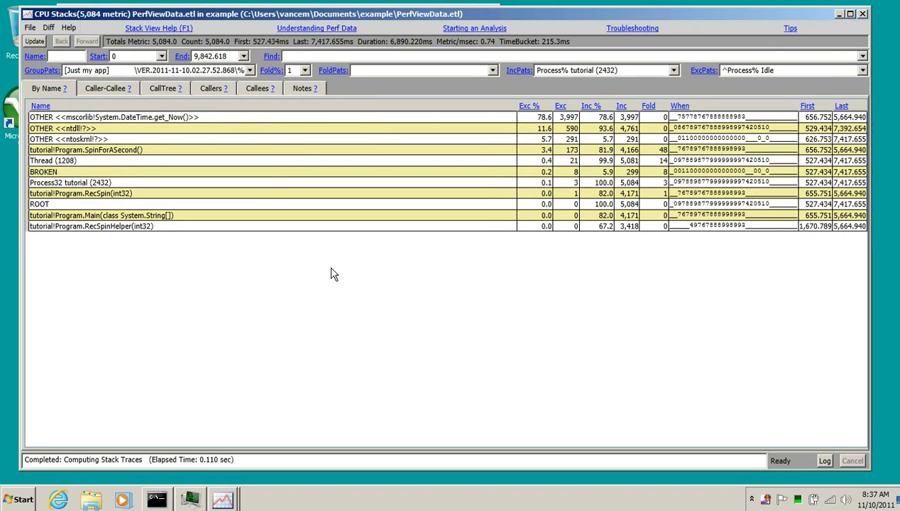
# - Set the grouping pattern to [group module entries]
pyautogui.click(249, 71)
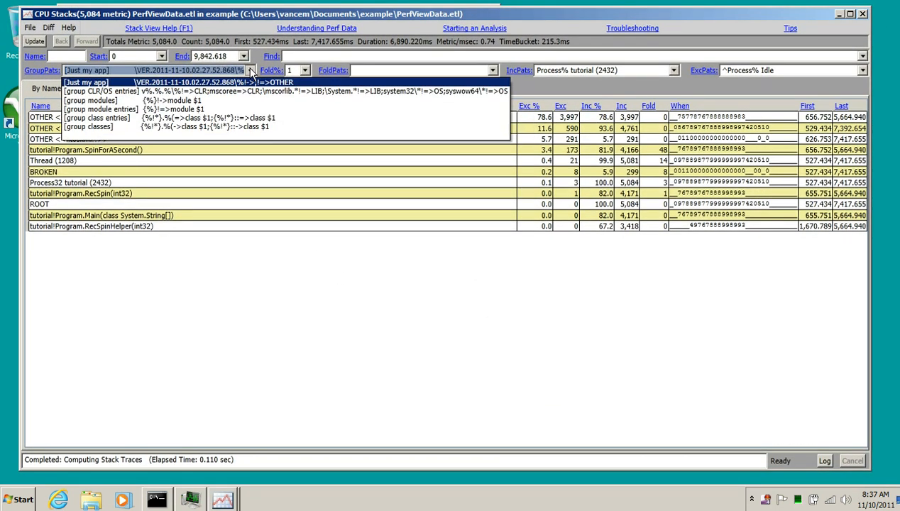
pyautogui.click(242, 106)
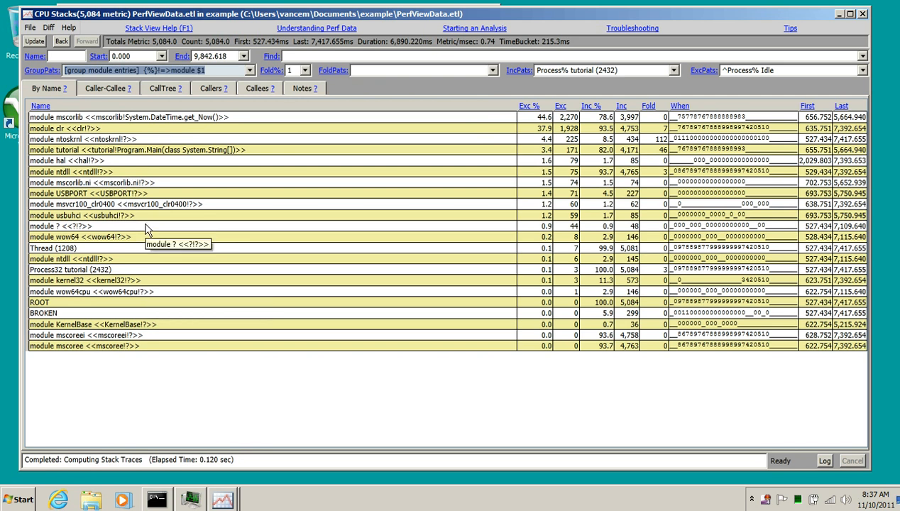
# - Examine the individual module rows in the By Name list
pyautogui.click(89, 129)
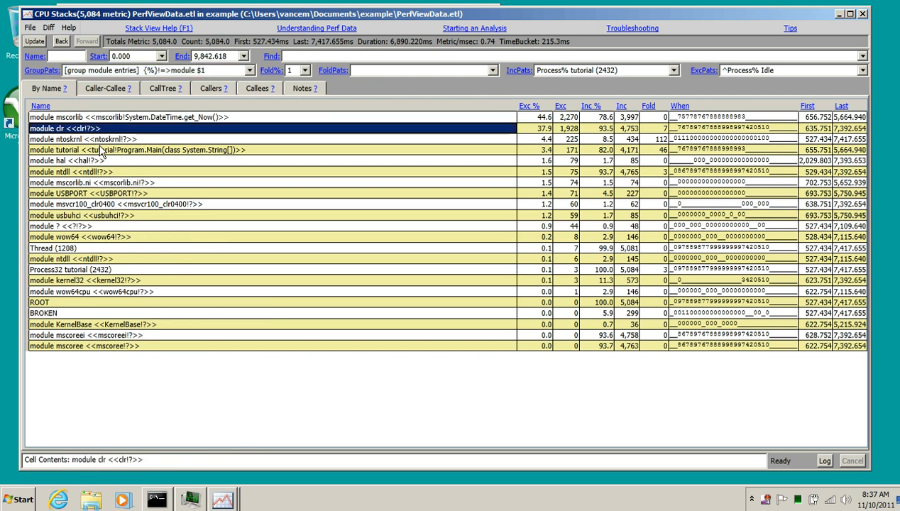
pyautogui.click(120, 142)
pyautogui.click(92, 132)
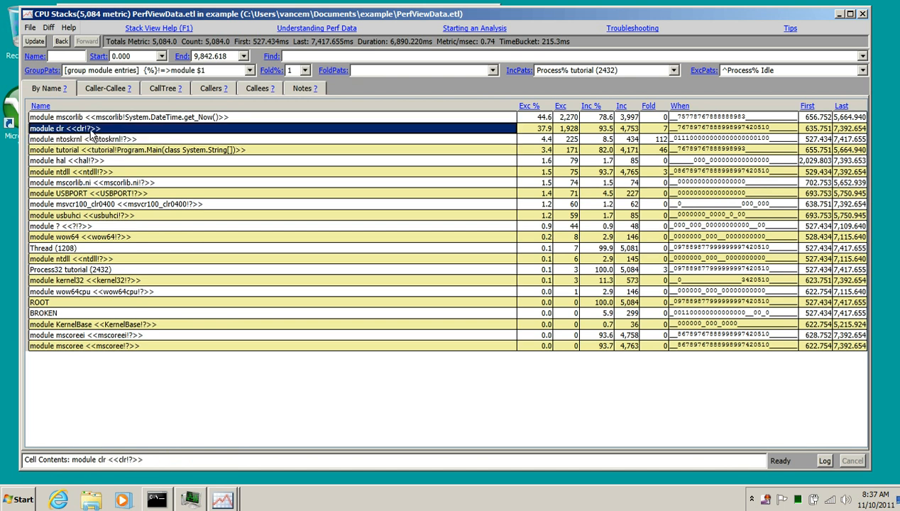
pyautogui.click(117, 150)
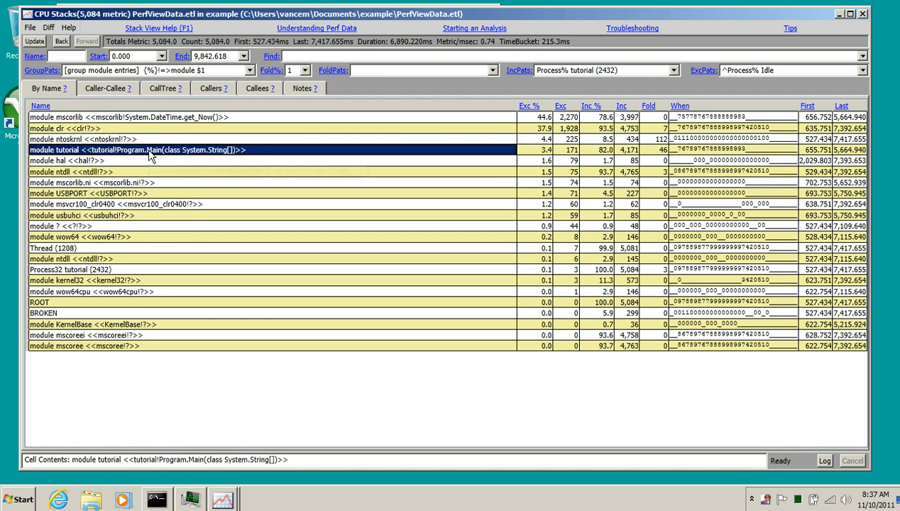
pyautogui.click(109, 162)
pyautogui.click(103, 173)
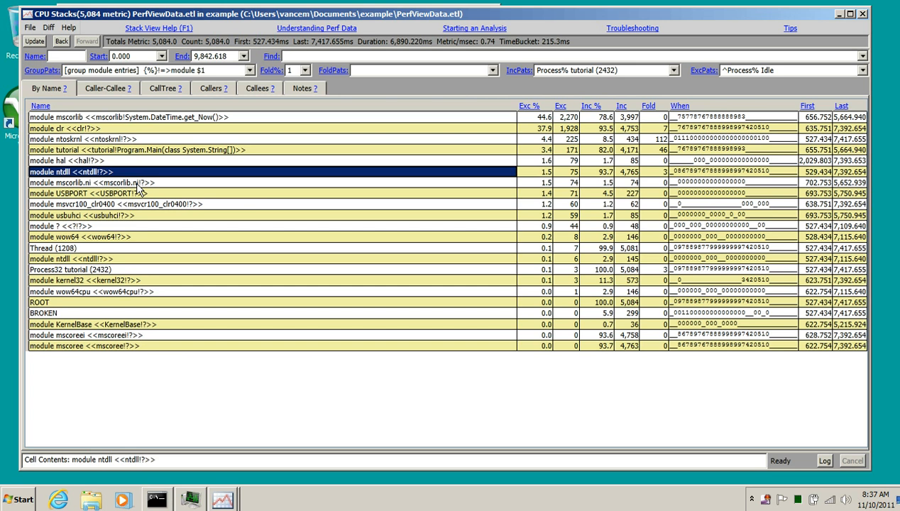
pyautogui.click(174, 150)
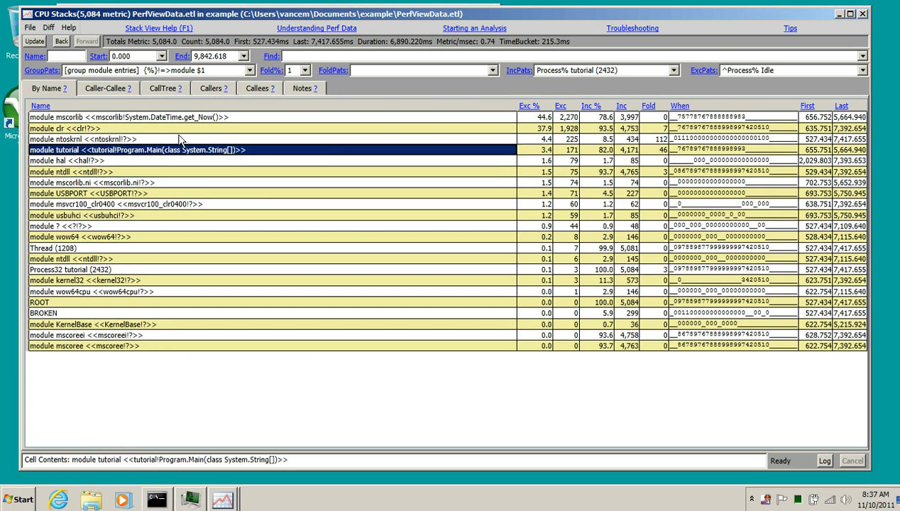
pyautogui.click(189, 118)
pyautogui.click(199, 152)
# - Look up symbols for the clr module
pyautogui.click(90, 130)
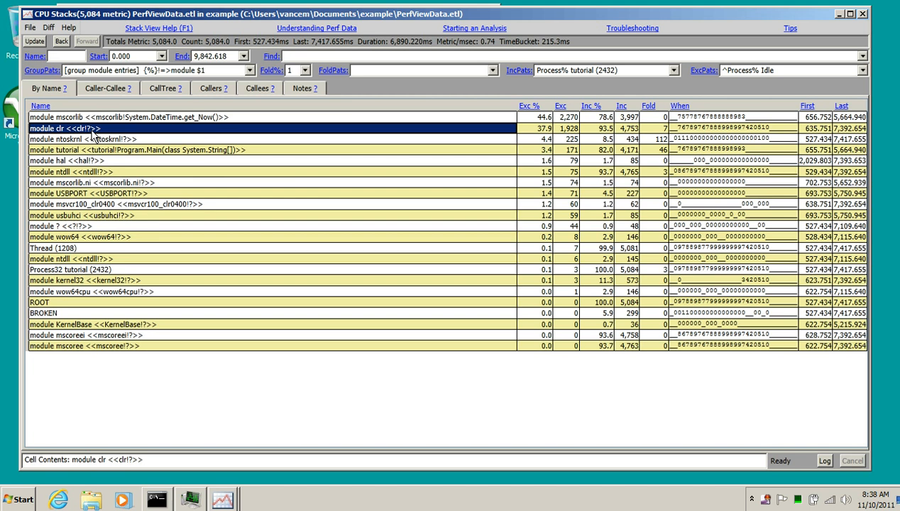
pyautogui.rightClick(92, 132)
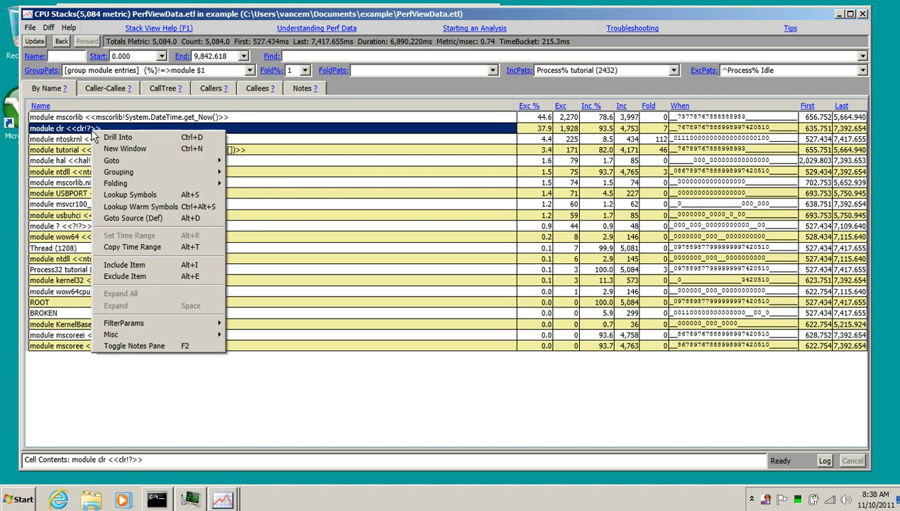
pyautogui.click(167, 199)
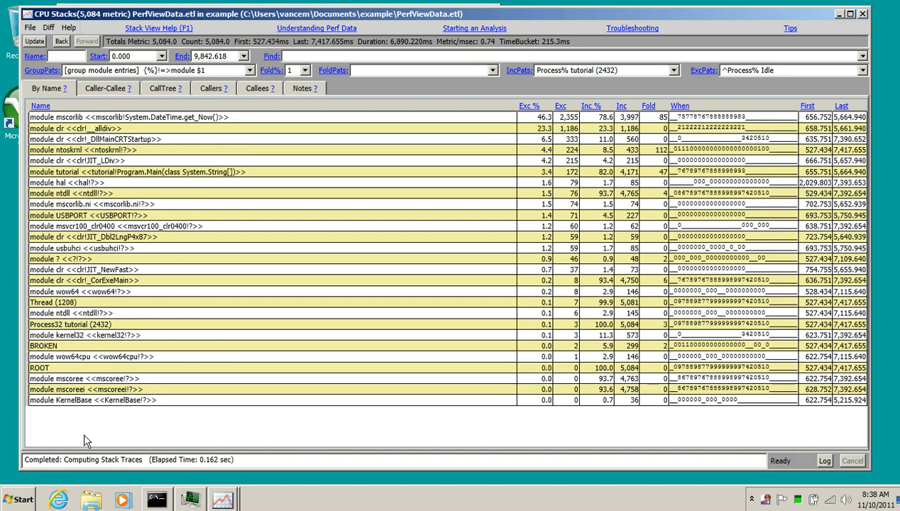
# - Select the ntoskrnl, ntdll and msvcr100_clr0400 module rows together and look up their symbols
pyautogui.click(61, 129)
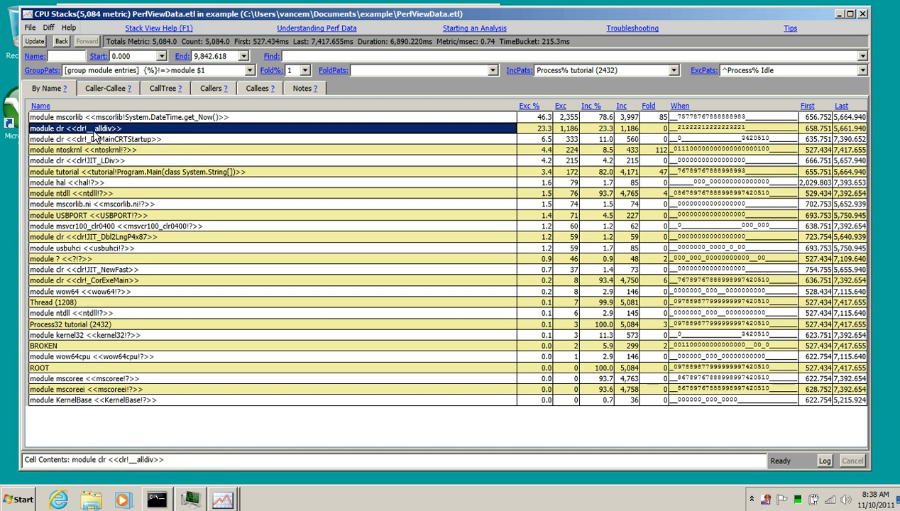
pyautogui.click(111, 140)
pyautogui.click(104, 162)
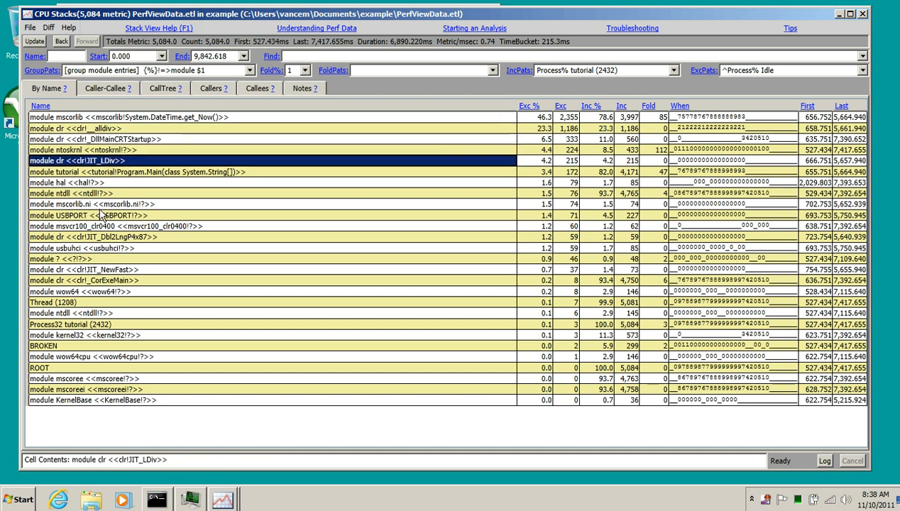
pyautogui.click(115, 140)
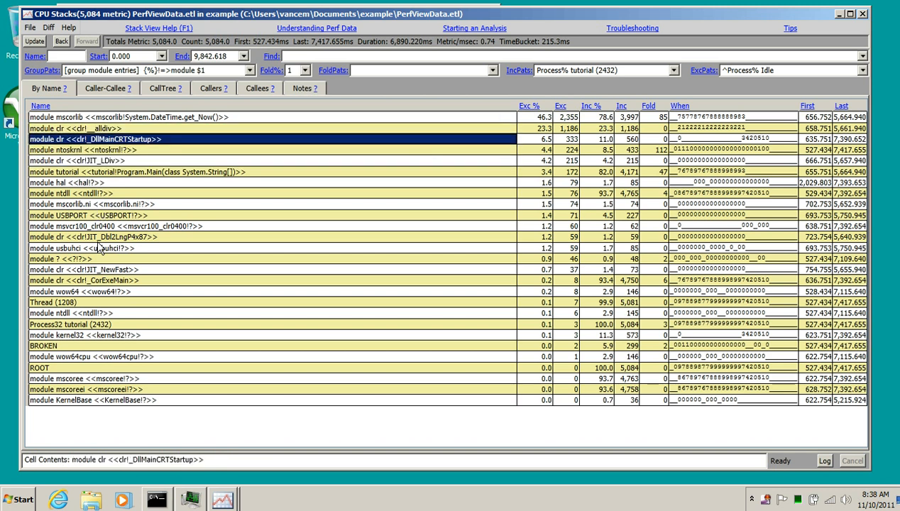
pyautogui.click(124, 151)
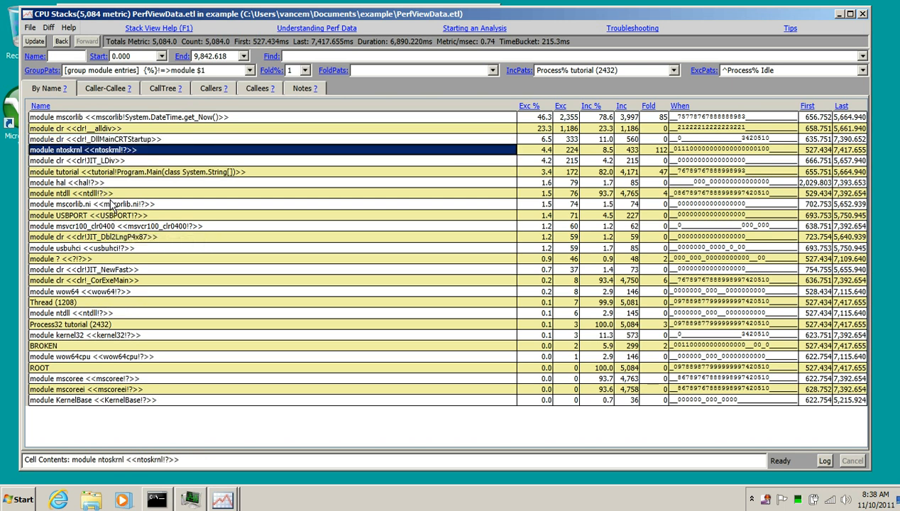
pyautogui.keyDown('ctrl'); pyautogui.click(105, 195); pyautogui.keyUp('ctrl')
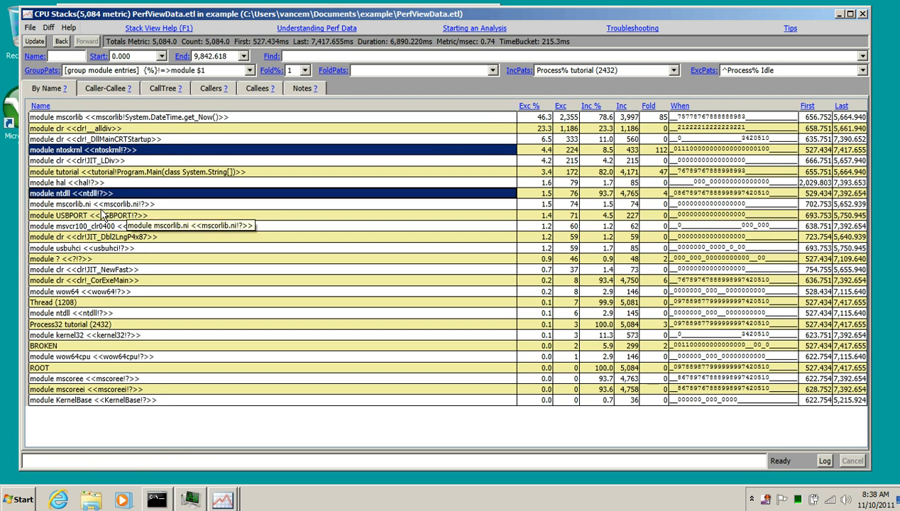
pyautogui.keyDown('ctrl'); pyautogui.click(112, 227); pyautogui.keyUp('ctrl')
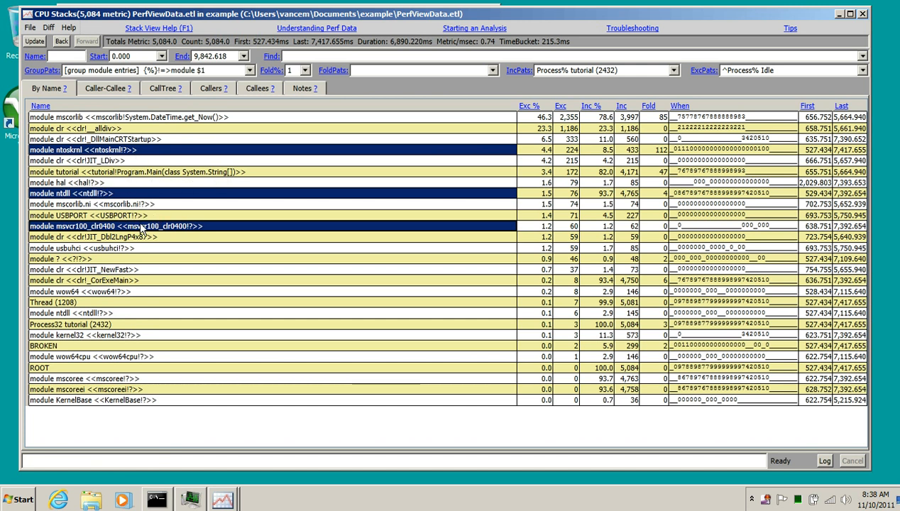
pyautogui.rightClick(179, 151)
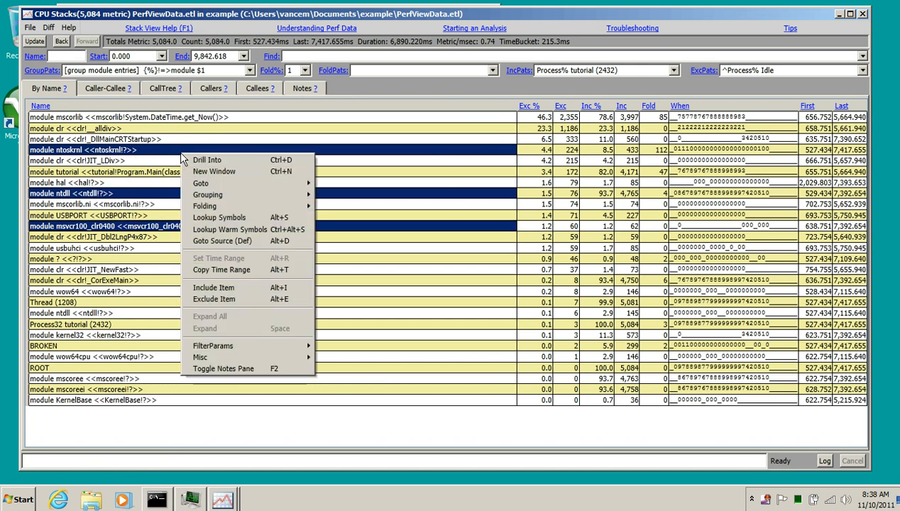
pyautogui.click(283, 219)
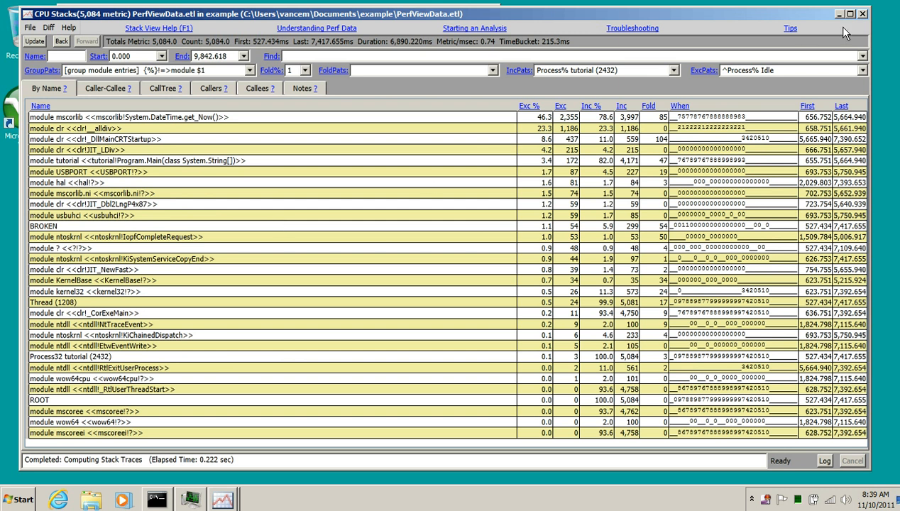
# - Close the stack viewer and main window, then relaunch PerfView from the command prompt
pyautogui.click(860, 13)
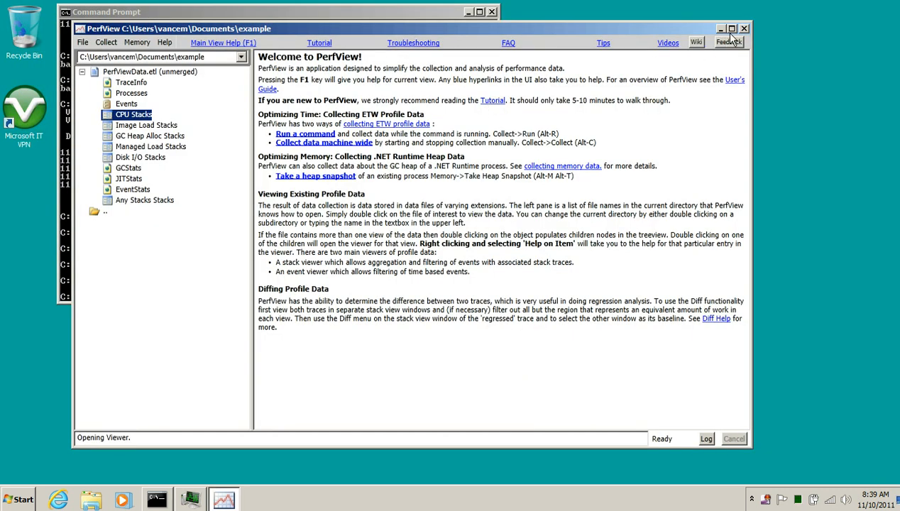
pyautogui.click(744, 29)
pyautogui.press('Up')
pyautogui.press('Return')
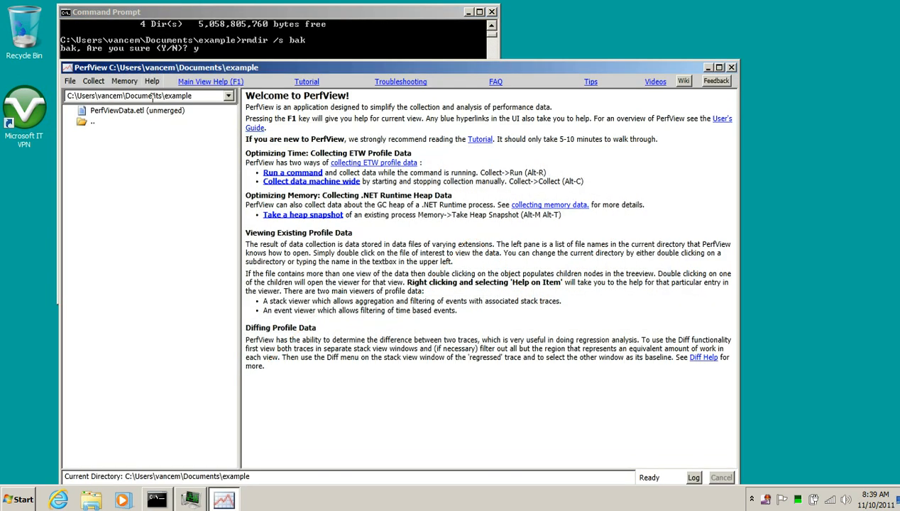
# - Reopen CPU Stacks from PerfViewData.etl for the tutorial process
pyautogui.doubleClick(160, 112)
pyautogui.moveTo(379, 73); pyautogui.dragTo(376, 44)
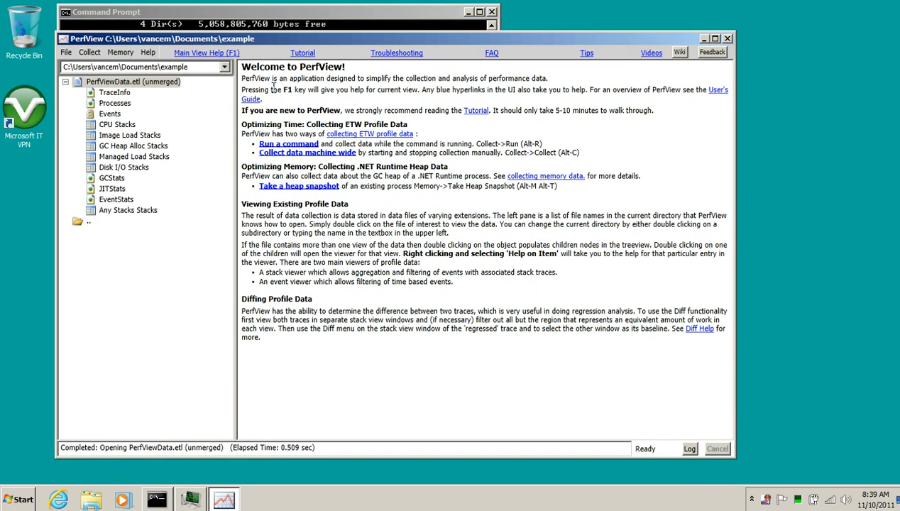
pyautogui.doubleClick(132, 125)
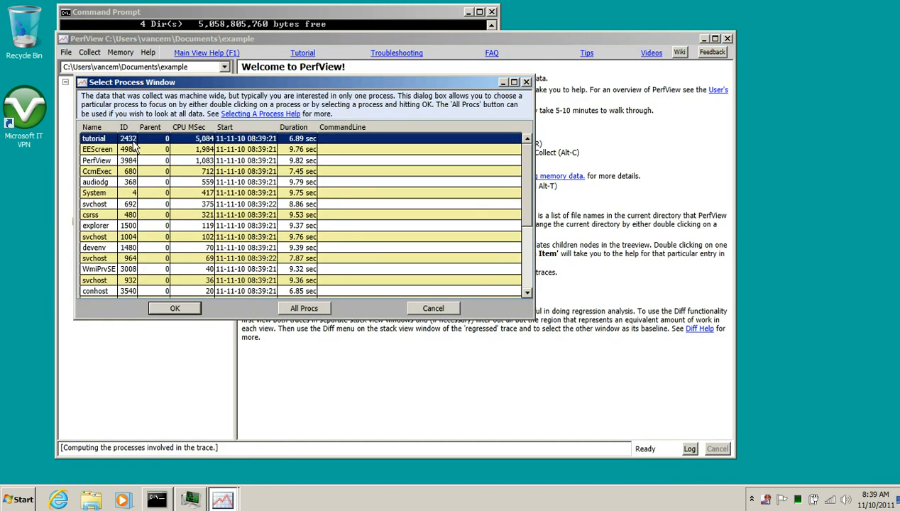
pyautogui.doubleClick(99, 139)
pyautogui.moveTo(298, 99); pyautogui.dragTo(257, 13)
# - Set the grouping pattern to [group module entries] again
pyautogui.click(260, 65)
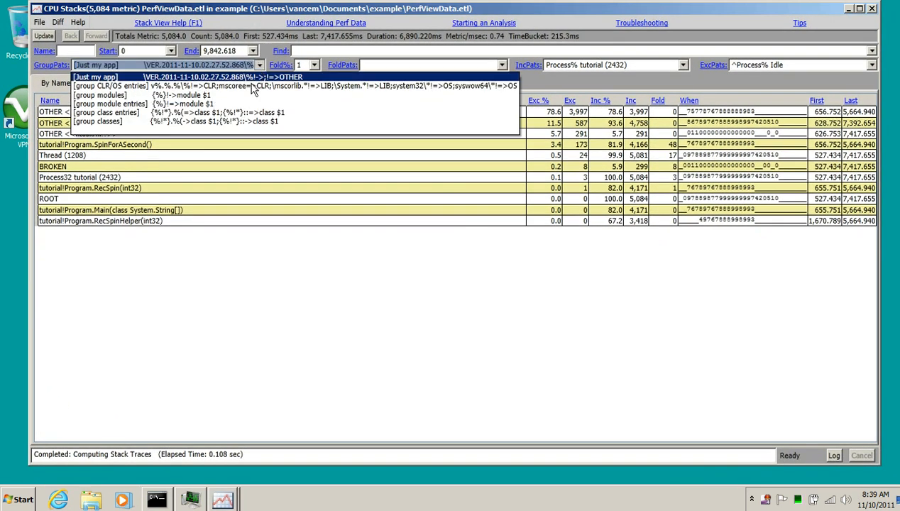
pyautogui.click(241, 104)
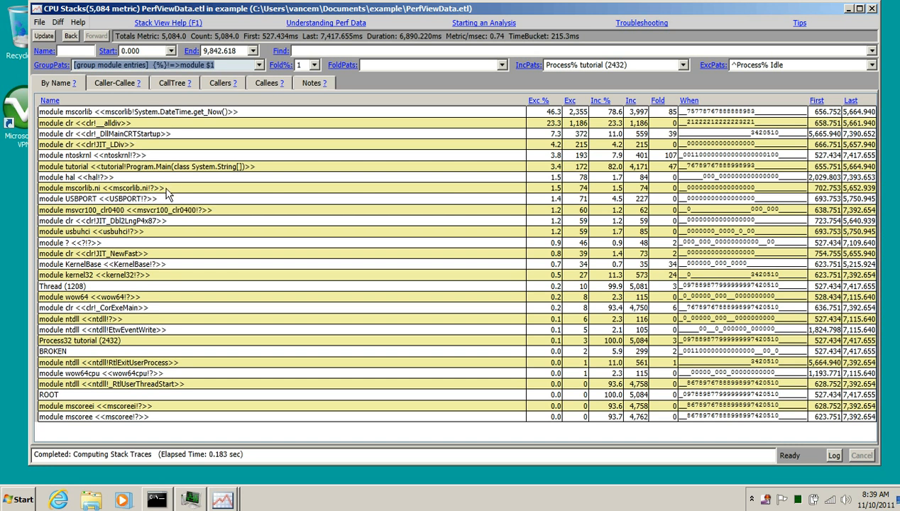
# - Select the hal, mscorlib.ni and USBPORT module rows and look up their symbols
pyautogui.click(107, 178)
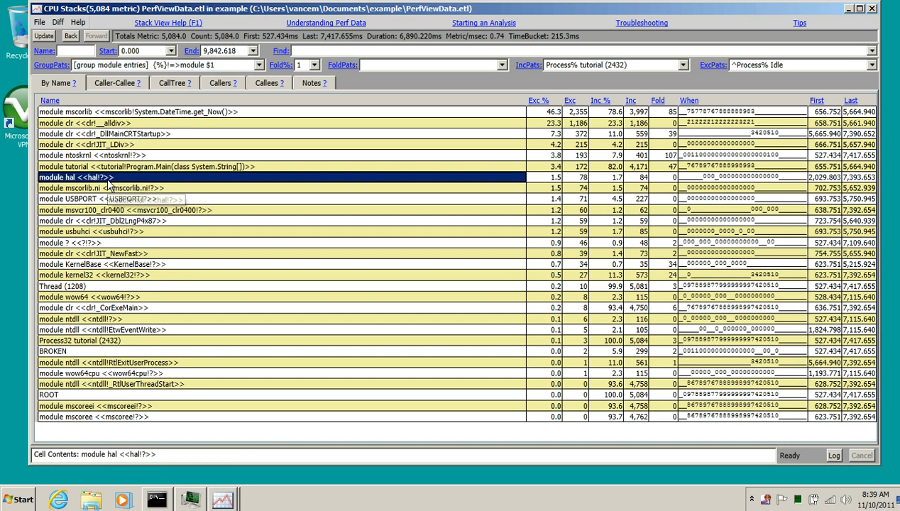
pyautogui.keyDown('ctrl'); pyautogui.click(148, 189); pyautogui.keyUp('ctrl')
pyautogui.keyDown('ctrl'); pyautogui.click(135, 195); pyautogui.keyUp('ctrl')
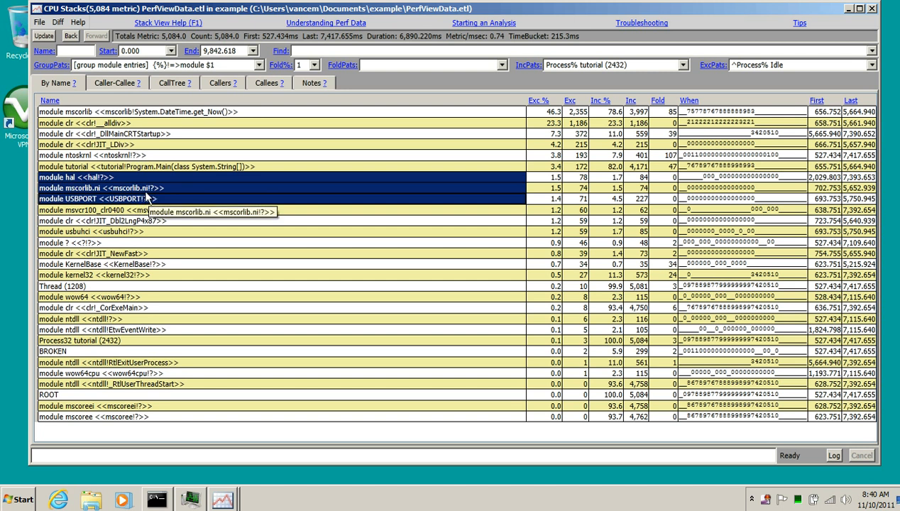
pyautogui.hotkey('alt', 's')
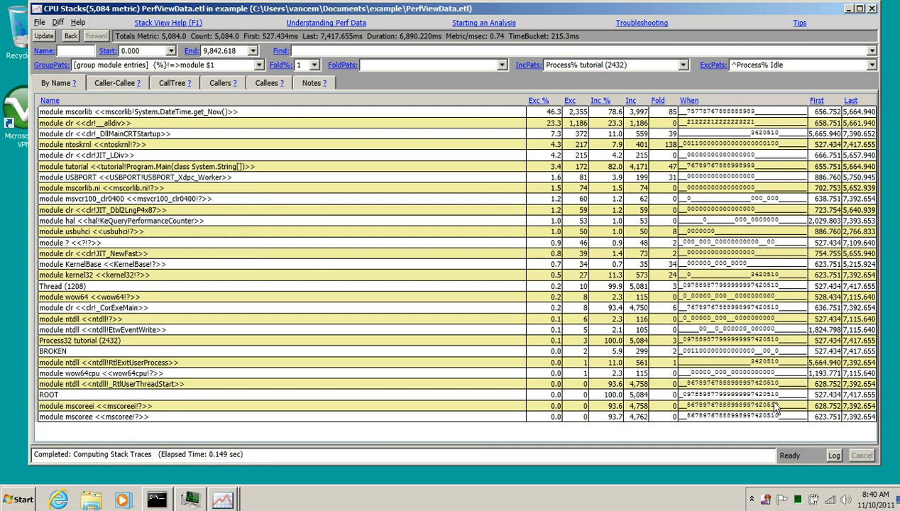
# - Open the status log to review the symbol lookup output, then close it
pyautogui.click(834, 455)
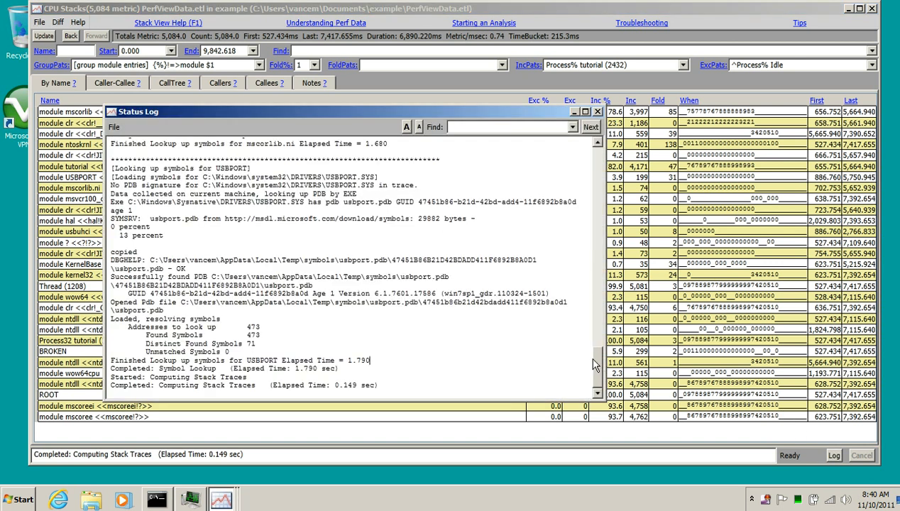
pyautogui.moveTo(586, 358); pyautogui.dragTo(577, 305)
pyautogui.moveTo(598, 375); pyautogui.dragTo(577, 265)
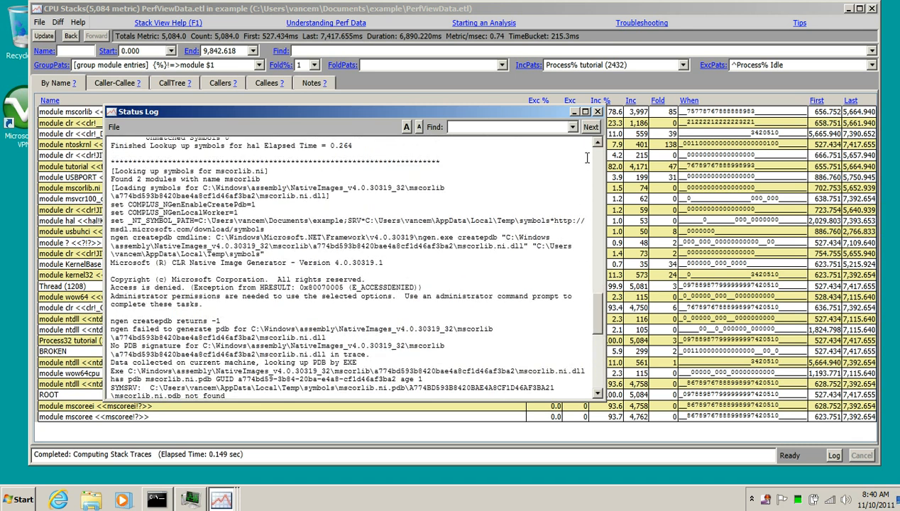
pyautogui.click(597, 111)
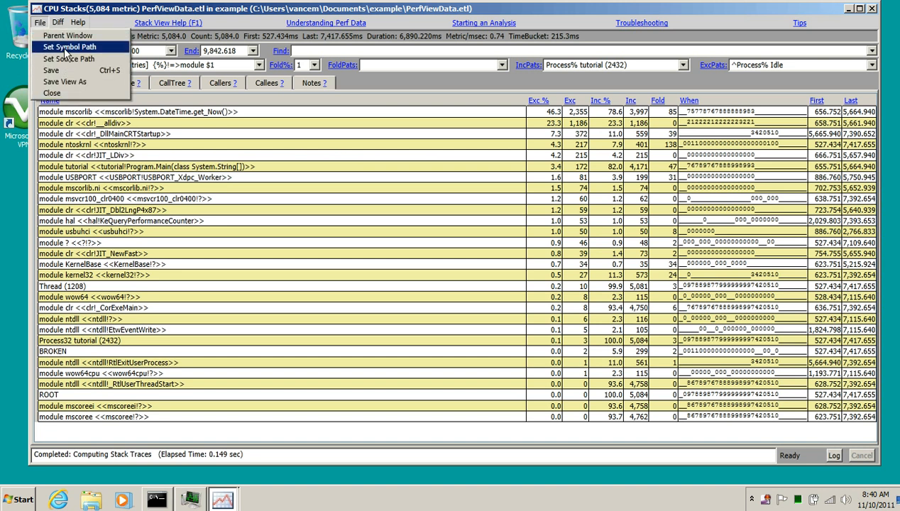
# - Open the symbol path settings and examine the local symbol cache folder and Microsoft symbol server entries, then close them
pyautogui.click(69, 46)
pyautogui.moveTo(230, 14); pyautogui.dragTo(333, 81)
pyautogui.moveTo(454, 106); pyautogui.dragTo(125, 106)
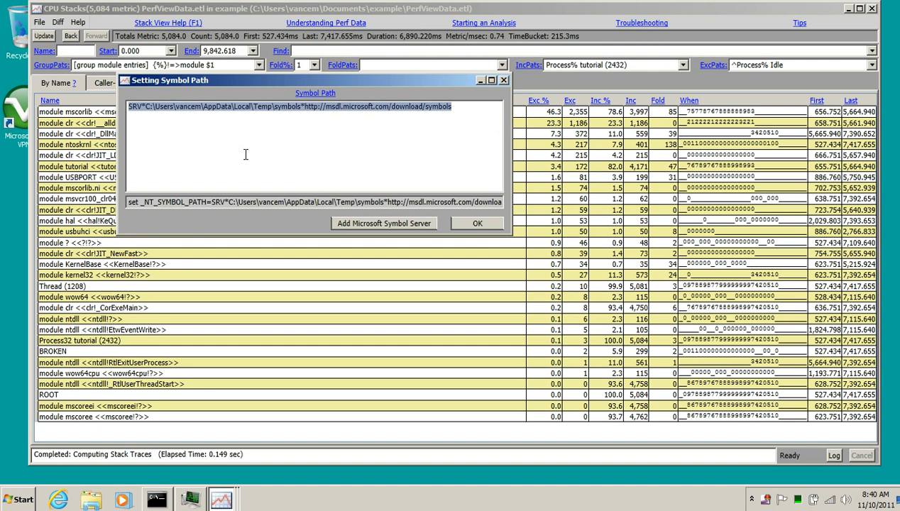
pyautogui.click(291, 158)
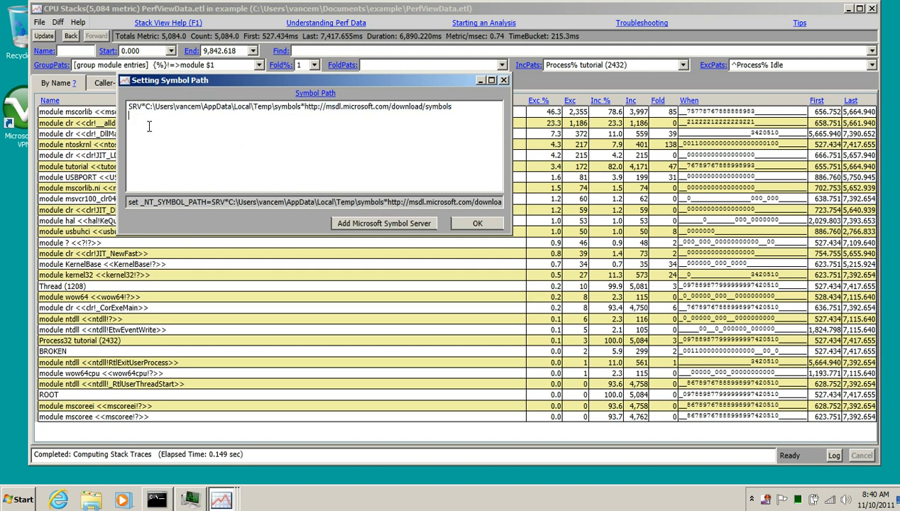
pyautogui.moveTo(305, 107); pyautogui.dragTo(449, 108)
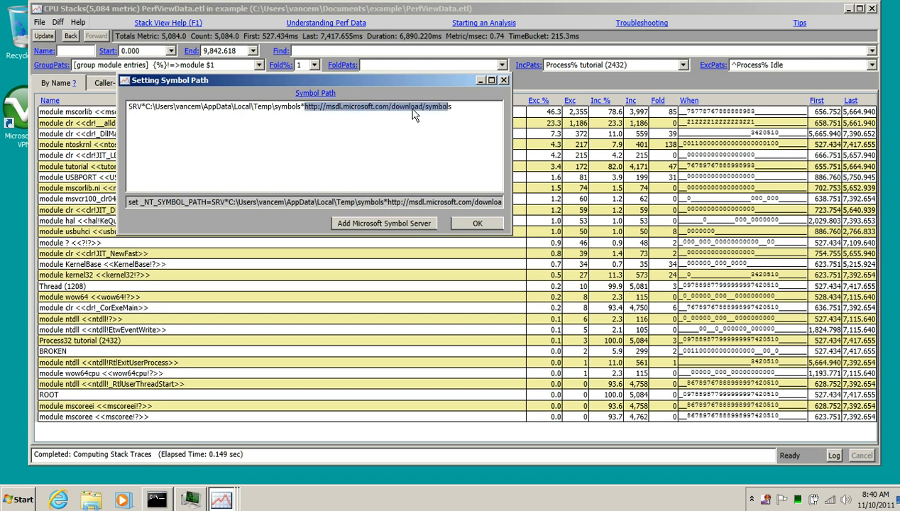
pyautogui.moveTo(146, 106); pyautogui.dragTo(300, 110)
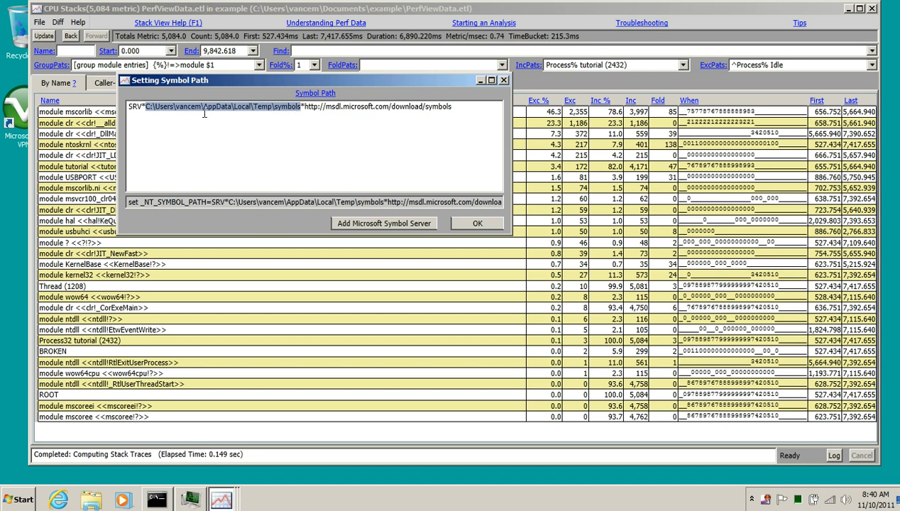
pyautogui.click(468, 222)
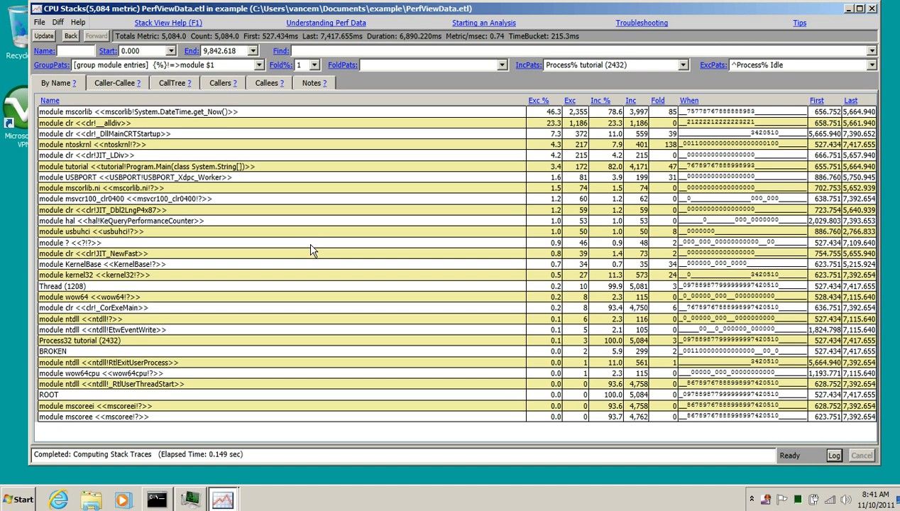
# - Reopen the symbol path settings and inspect the equivalent set _NT_SYMBOL_PATH command, then close the dialog
pyautogui.click(39, 22)
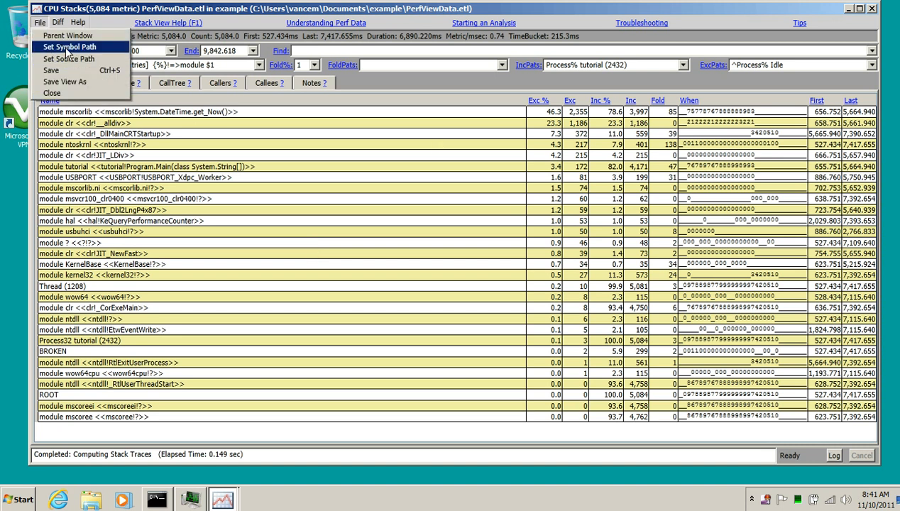
pyautogui.click(68, 47)
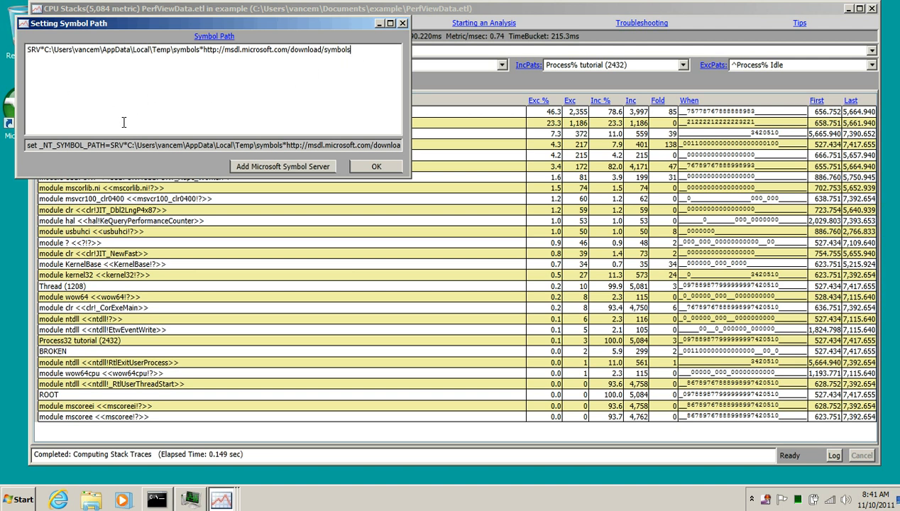
pyautogui.moveTo(42, 146); pyautogui.dragTo(108, 146)
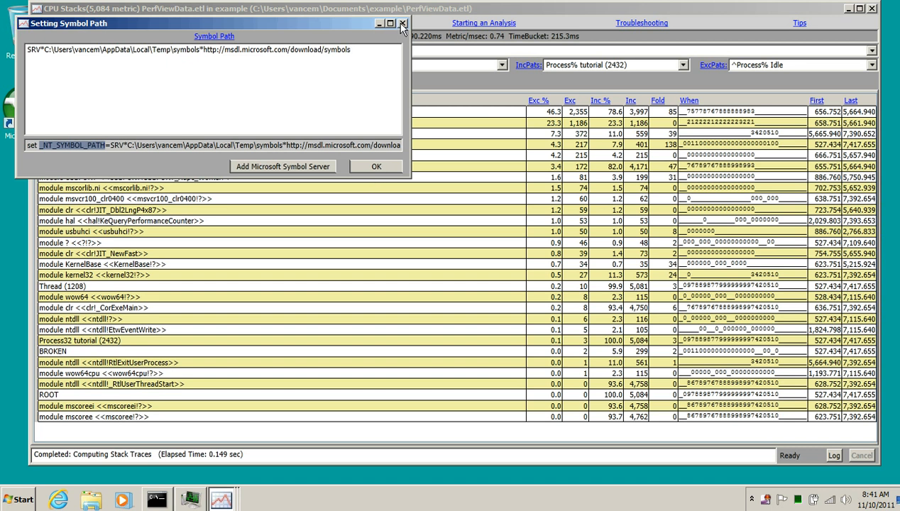
pyautogui.click(122, 92)
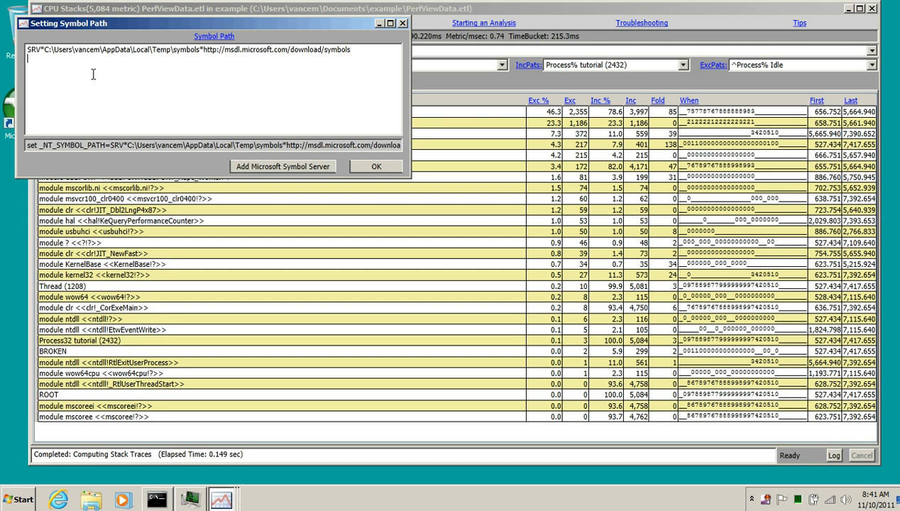
pyautogui.click(402, 24)
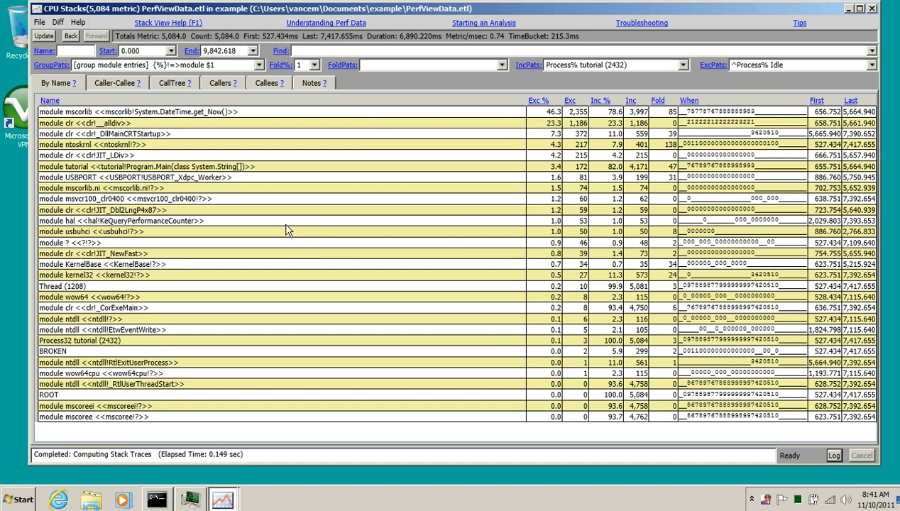
# - Open the Troubleshooting help and read the Symbol Problems section, then close the help window
pyautogui.click(640, 25)
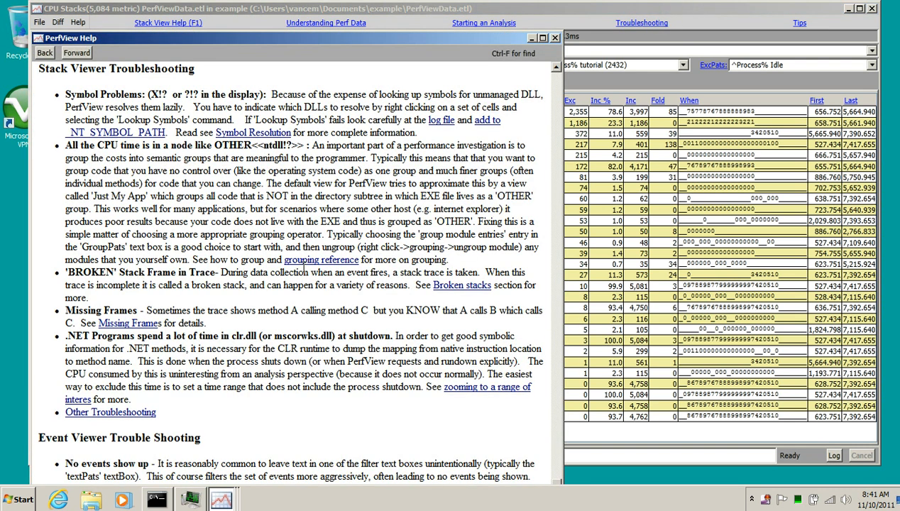
pyautogui.moveTo(71, 107); pyautogui.dragTo(456, 145)
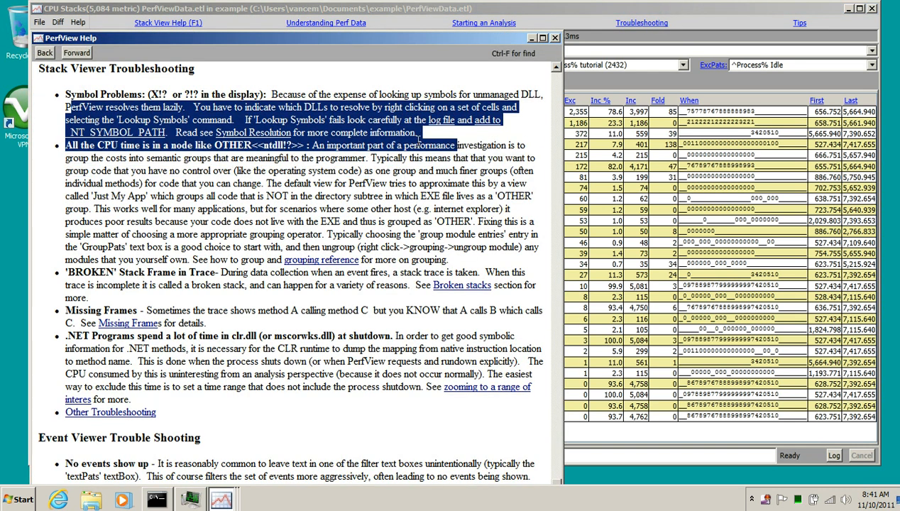
pyautogui.click(555, 38)
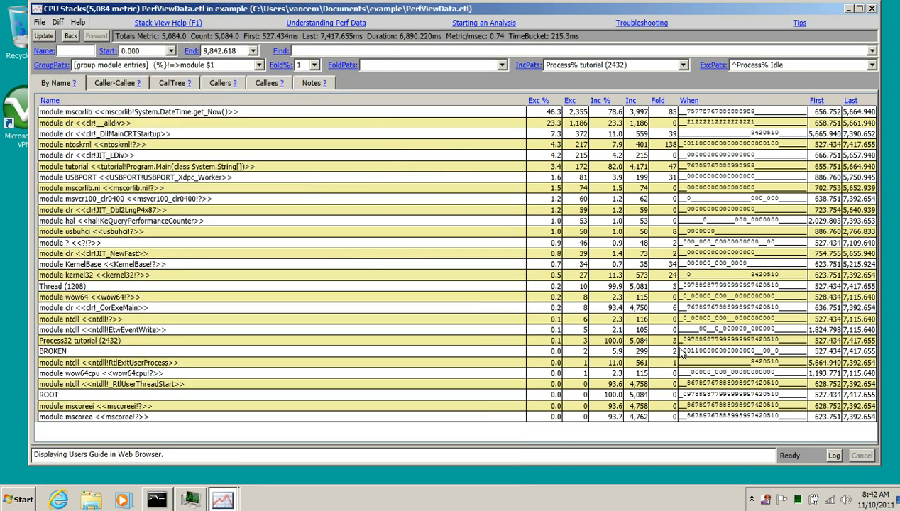